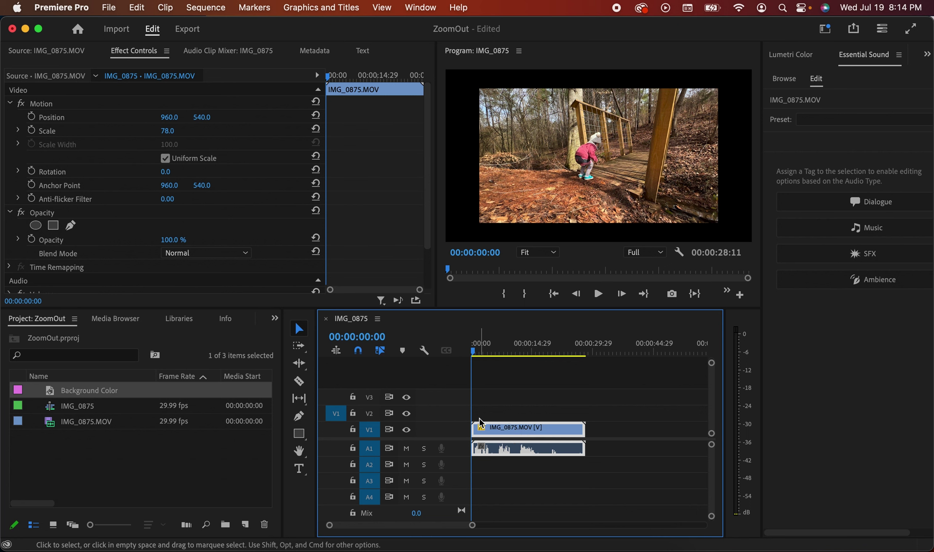
Move the IMG_0875.MOV clip up to video track V2 and place Background Color beneath it on V1 for the clip's full length
{"action": "left_click_drag", "start_coordinate": [498, 426], "coordinate": [503, 424]}
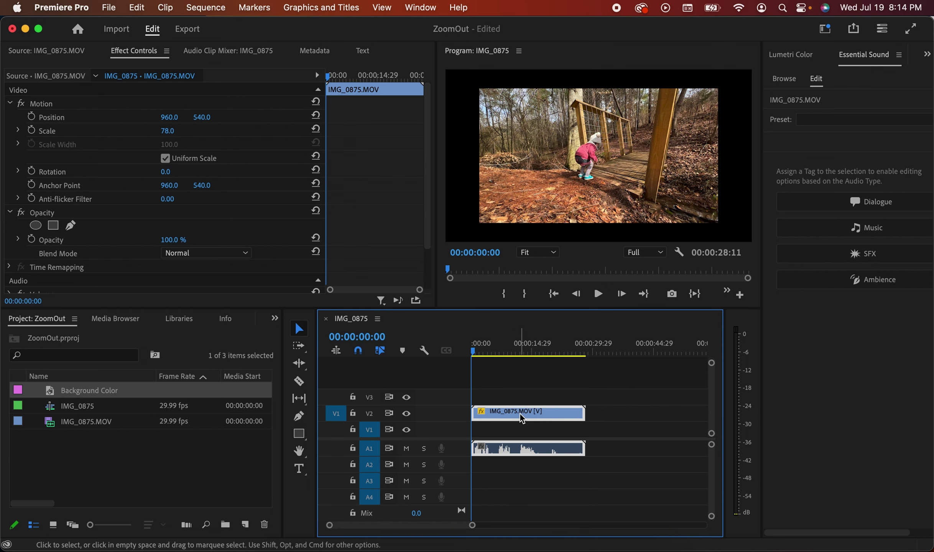
{"action": "left_click", "coordinate": [101, 395]}
{"action": "left_click_drag", "start_coordinate": [101, 397], "coordinate": [585, 432]}
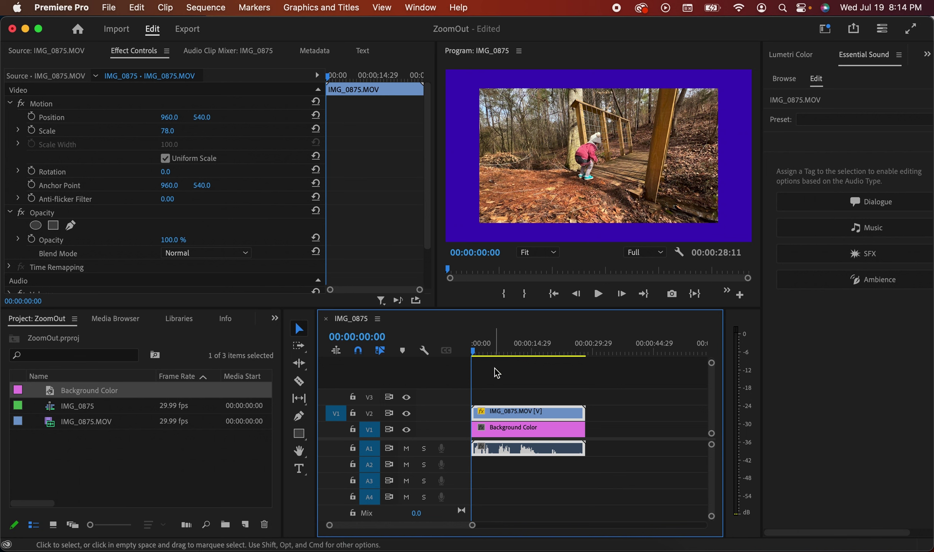
Set the video clip's scale to 157 and play a few seconds of the sequence
{"action": "mouse_move", "coordinate": [168, 130]}
{"action": "left_mouse_down"}
{"action": "mouse_move", "coordinate": [197, 131]}
{"action": "mouse_move", "coordinate": [180, 132]}
{"action": "left_mouse_up"}
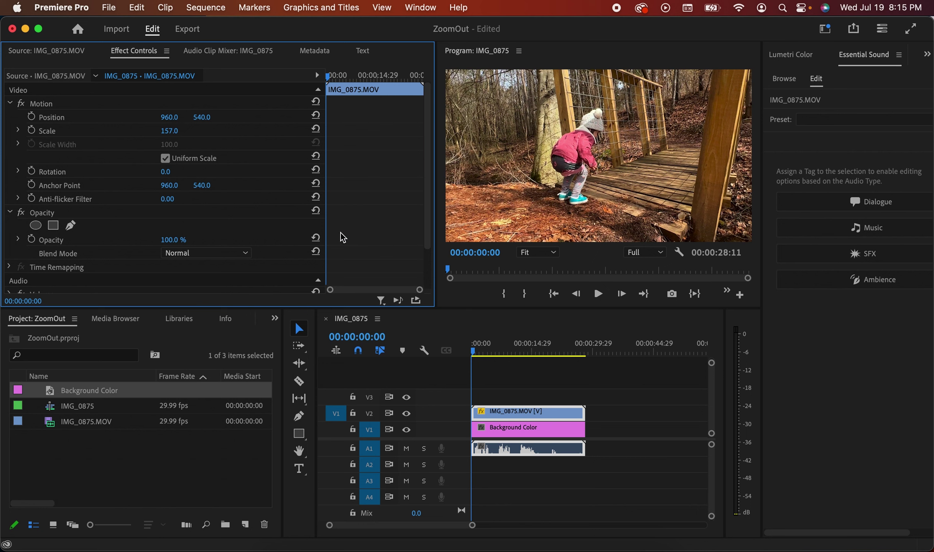
{"action": "key", "text": "space"}
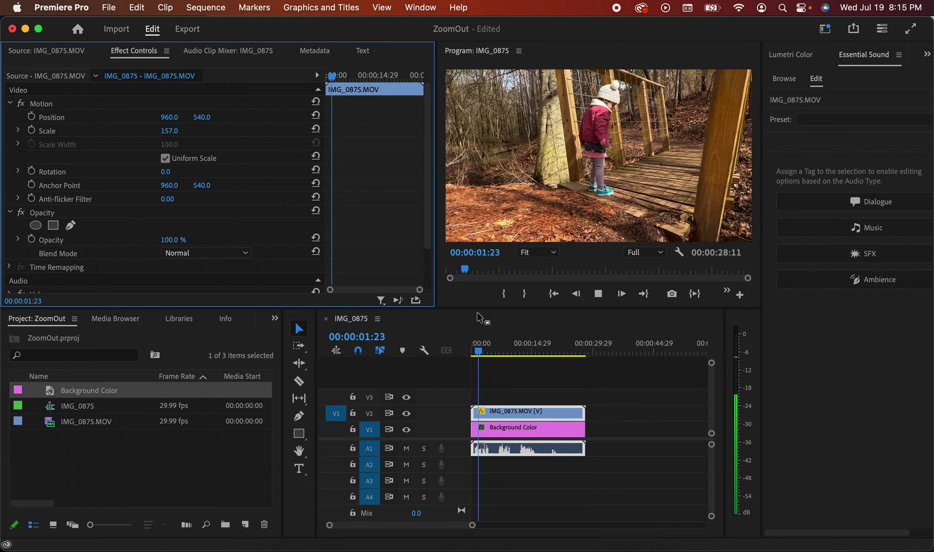
{"action": "key", "text": "space"}
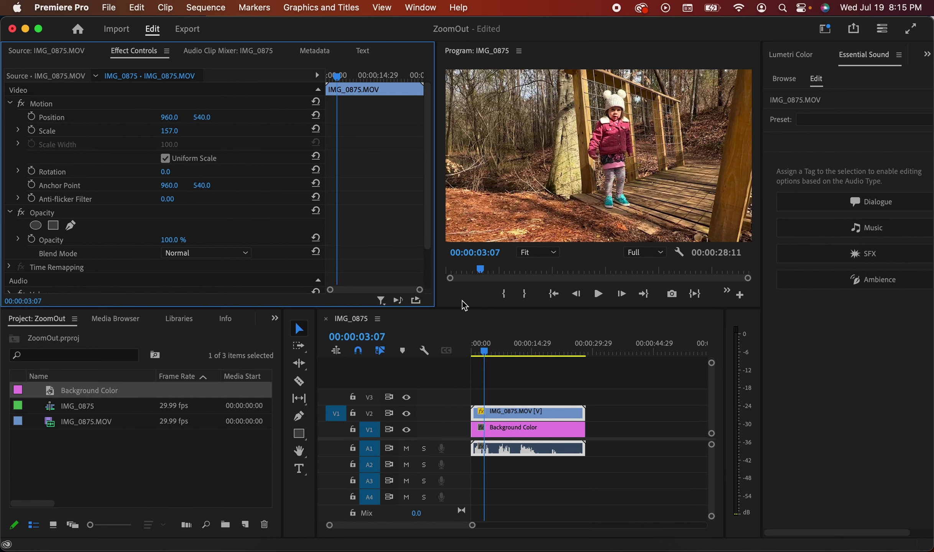
Enable Scale keyframing for the video clip at 00:00:00:10
{"action": "left_click", "coordinate": [475, 355]}
{"action": "left_click_drag", "start_coordinate": [475, 358], "coordinate": [474, 357]}
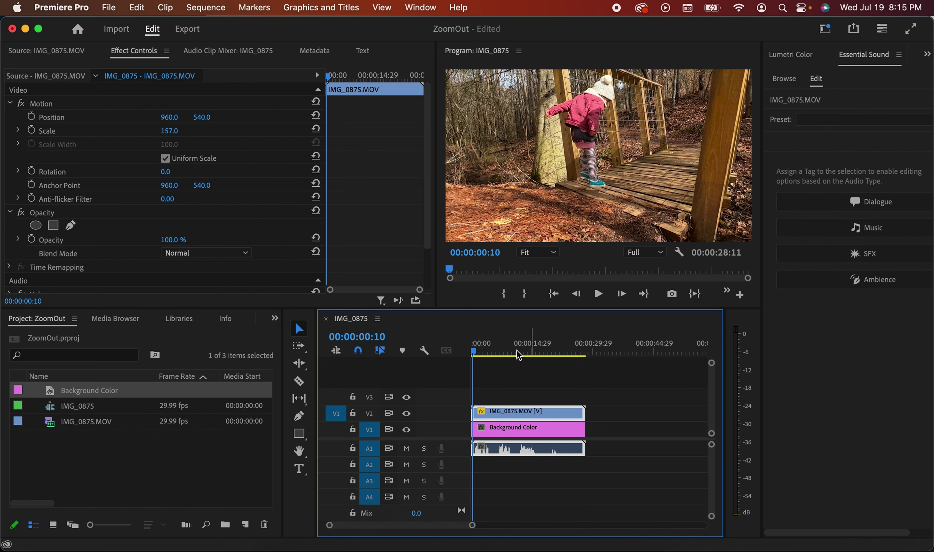
{"action": "left_click", "coordinate": [31, 130]}
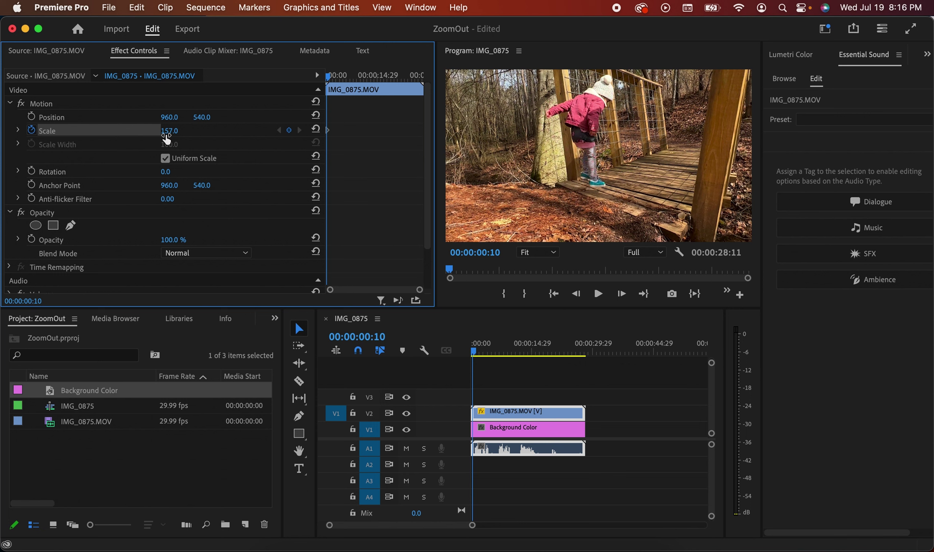
Add a second Scale keyframe of 199 at 00:00:13:21
{"action": "left_click", "coordinate": [330, 78]}
{"action": "left_click_drag", "start_coordinate": [329, 77], "coordinate": [377, 79]}
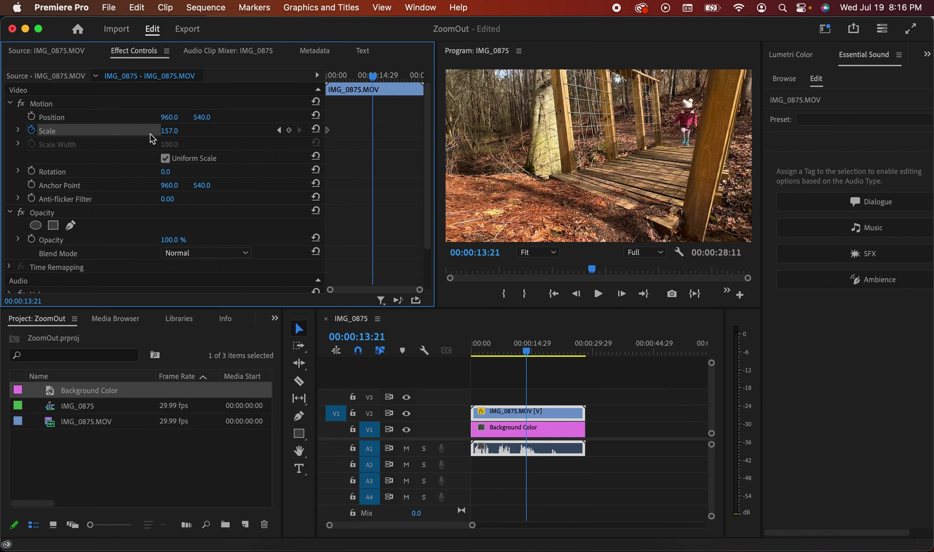
{"action": "left_click_drag", "start_coordinate": [170, 131], "coordinate": [179, 132]}
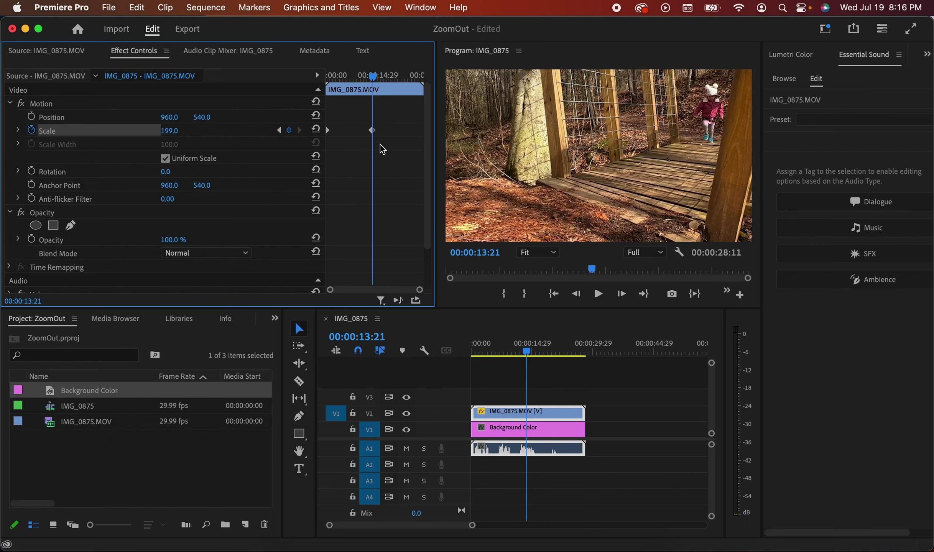
Move the second Scale keyframe to 00:00:12:23, set its scale to 242, and scrub around it to check the zoom
{"action": "left_click", "coordinate": [373, 78]}
{"action": "left_click_drag", "start_coordinate": [373, 82], "coordinate": [372, 129]}
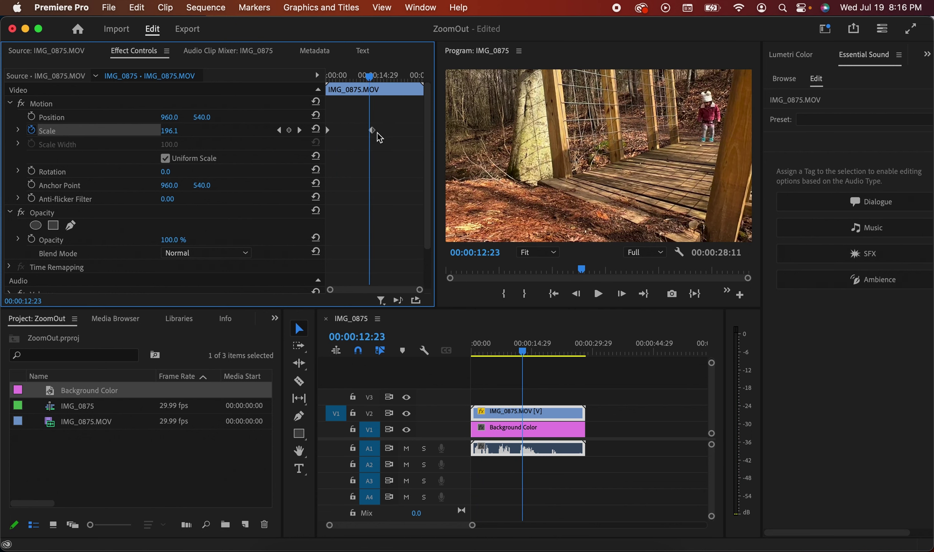
{"action": "left_click", "coordinate": [170, 131]}
{"action": "type", "text": "157"}
{"action": "key", "text": "Return"}
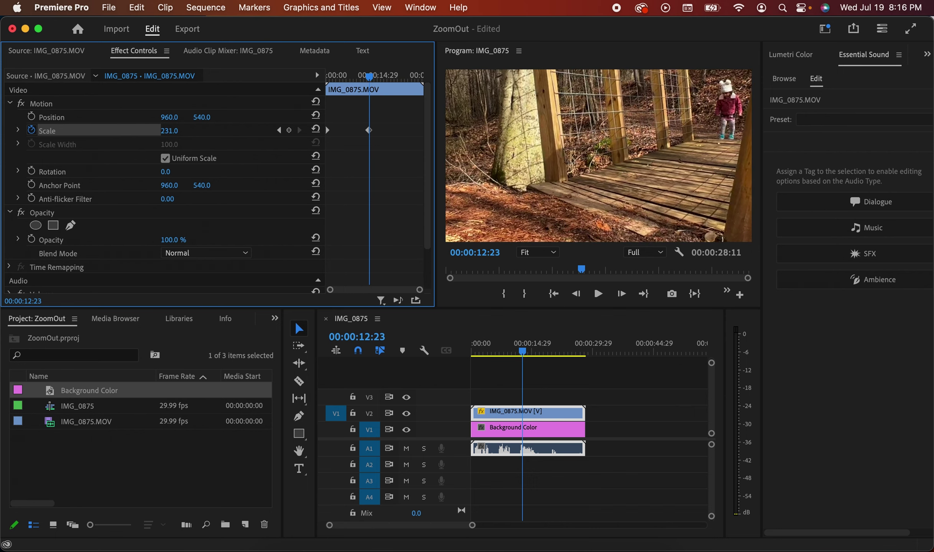
{"action": "left_click_drag", "start_coordinate": [368, 78], "coordinate": [382, 101]}
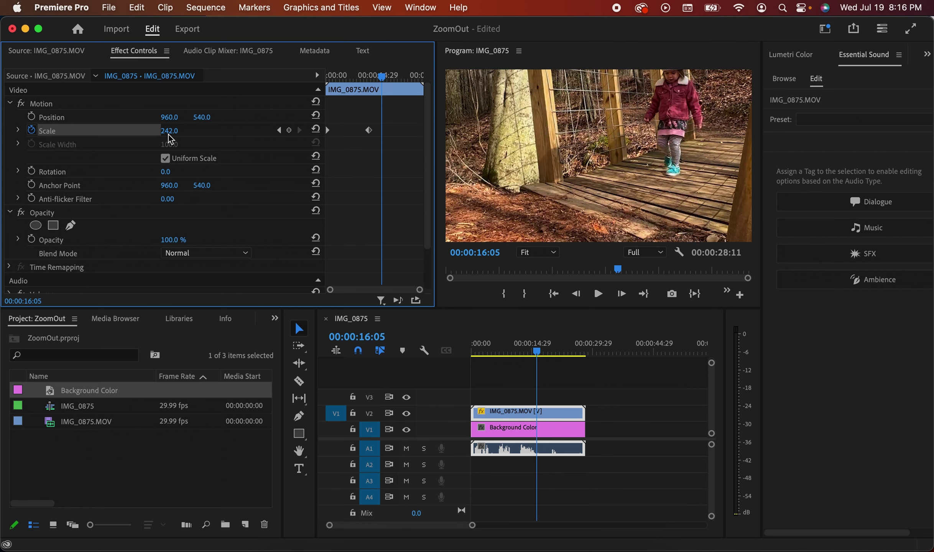
{"action": "left_click_drag", "start_coordinate": [383, 79], "coordinate": [369, 80]}
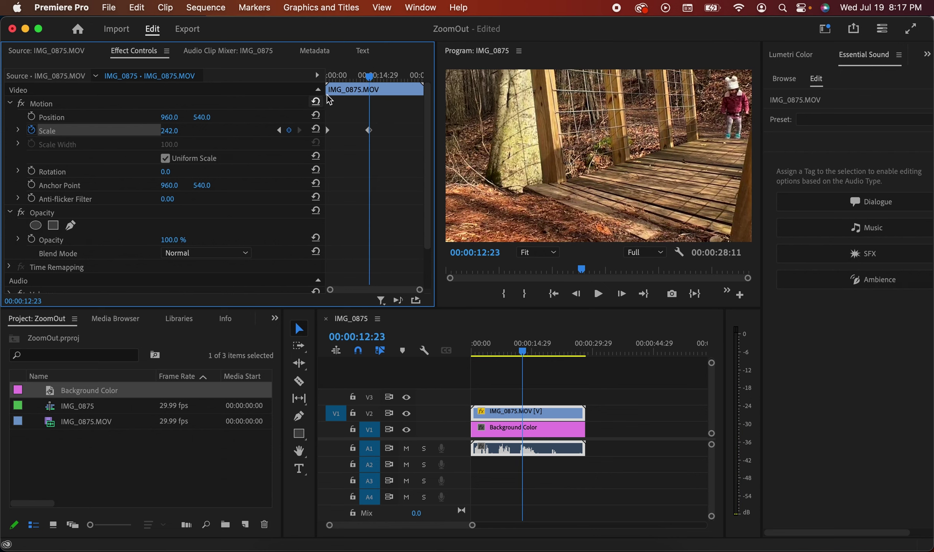
{"action": "left_click", "coordinate": [371, 80]}
{"action": "mouse_move", "coordinate": [372, 80]}
{"action": "left_mouse_down"}
{"action": "mouse_move", "coordinate": [329, 84]}
{"action": "mouse_move", "coordinate": [373, 94]}
{"action": "left_mouse_up"}
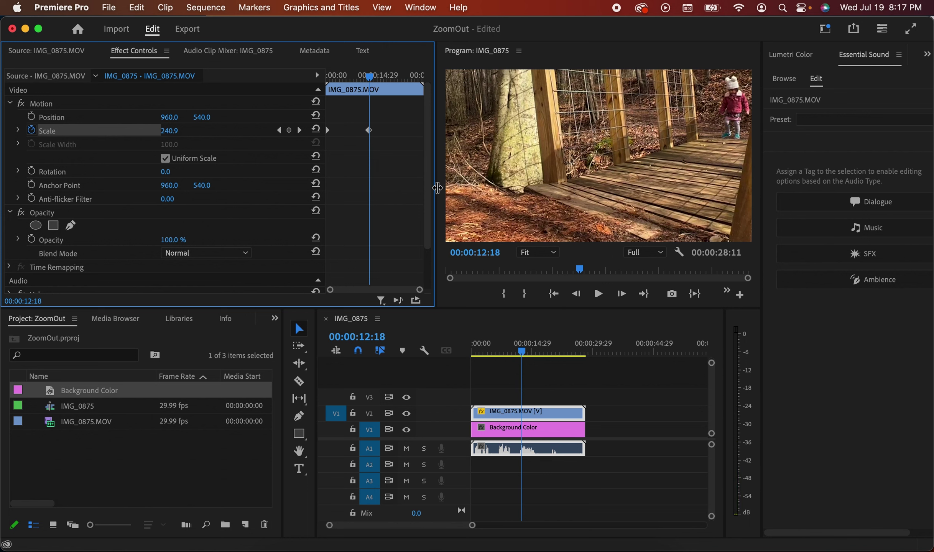
Move the second Scale keyframe to the end of the clip and play the zoom-in from the start
{"action": "left_click", "coordinate": [369, 131]}
{"action": "left_click_drag", "start_coordinate": [369, 132], "coordinate": [427, 143]}
{"action": "left_click_drag", "start_coordinate": [369, 76], "coordinate": [303, 82]}
{"action": "key", "text": "space"}
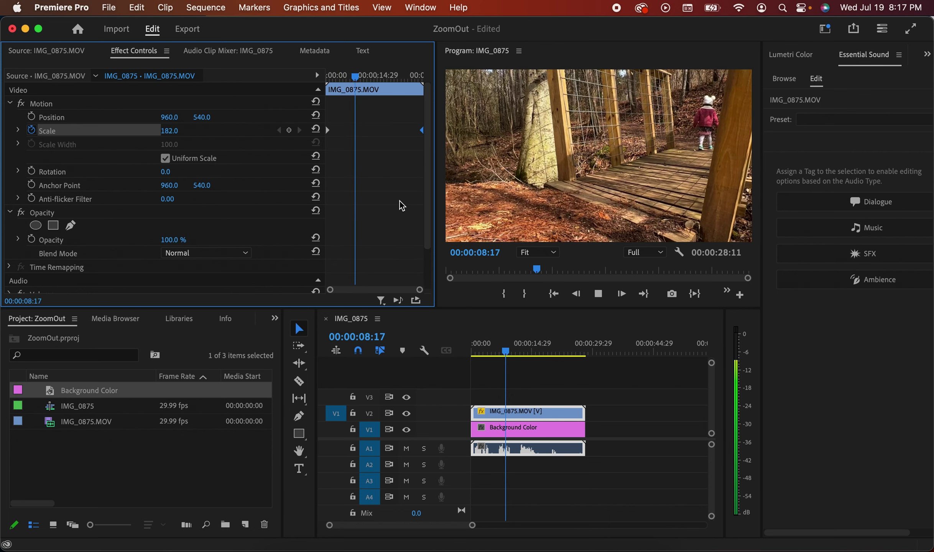
{"action": "key", "text": "space"}
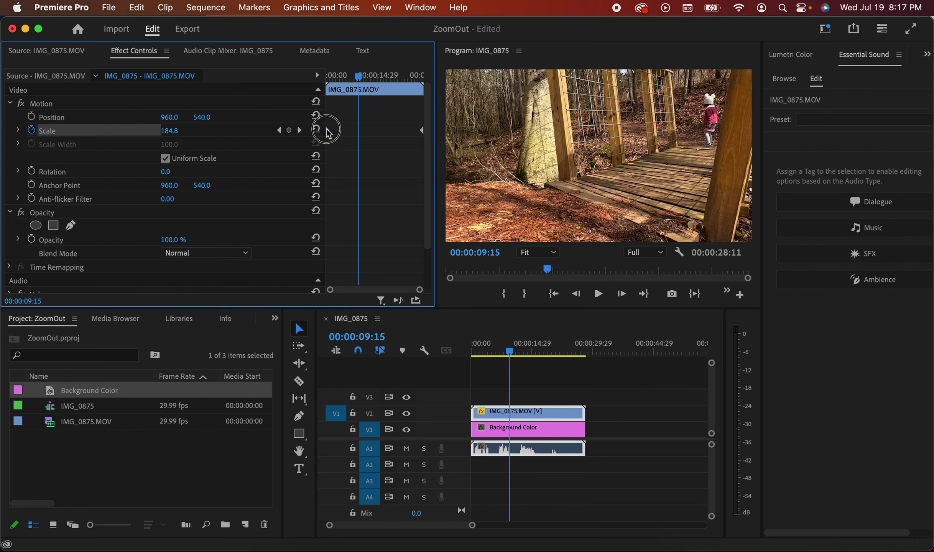
Delete both Scale keyframes from the video clip
{"action": "left_click_drag", "start_coordinate": [328, 130], "coordinate": [434, 131]}
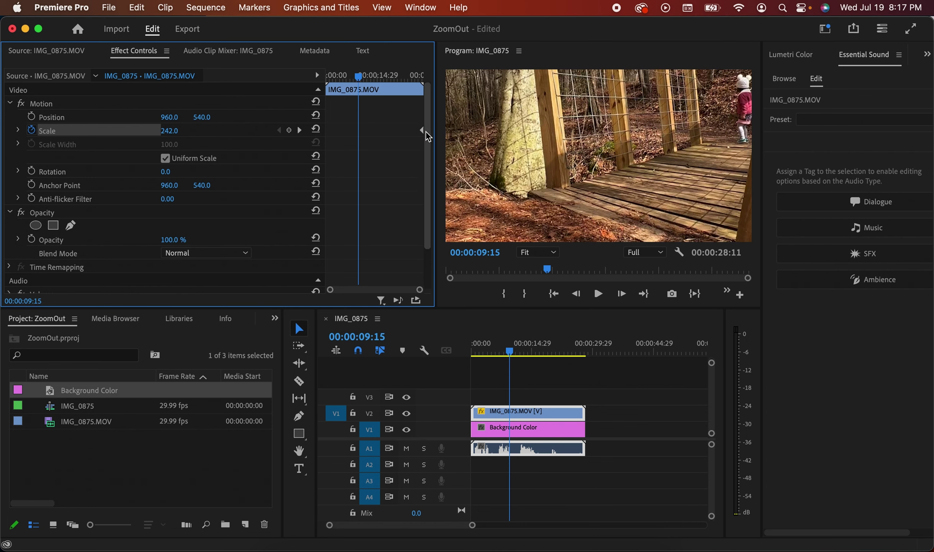
{"action": "key", "text": "Delete"}
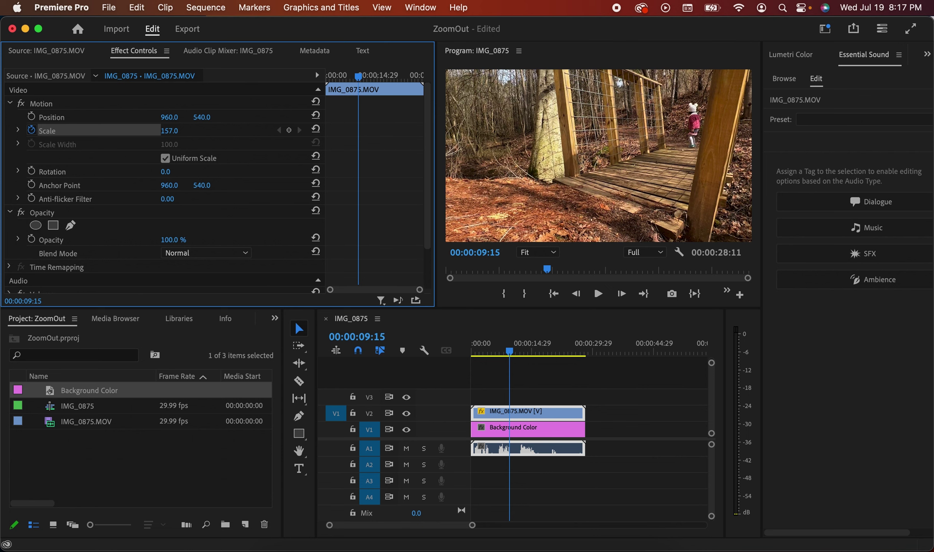
Create a Scale keyframe of 179 and move it to the beginning of the clip
{"action": "left_click_drag", "start_coordinate": [171, 131], "coordinate": [179, 132]}
{"action": "left_click", "coordinate": [359, 131]}
{"action": "left_click_drag", "start_coordinate": [359, 132], "coordinate": [326, 134]}
{"action": "left_click_drag", "start_coordinate": [361, 84], "coordinate": [325, 82]}
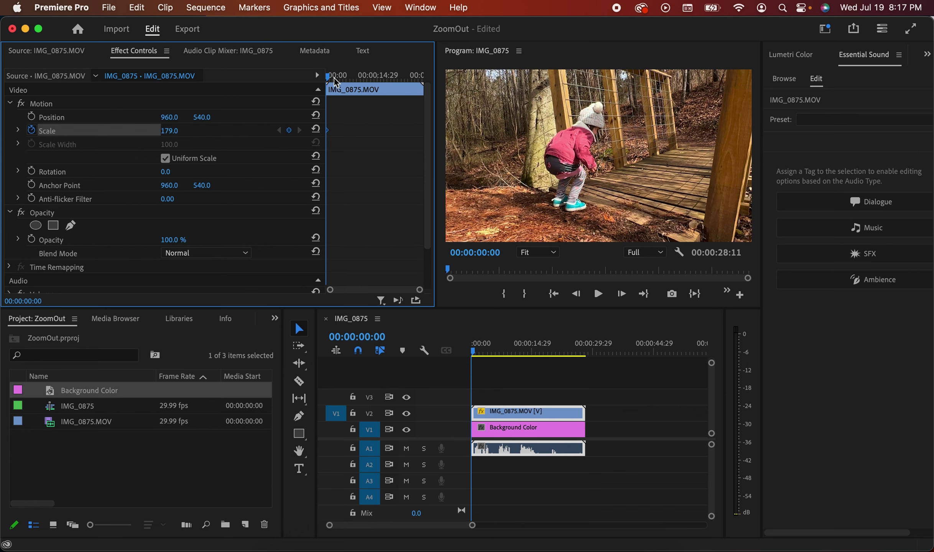
Add a Scale keyframe of 72 at the end of the clip and play the zoom-out from the start
{"action": "left_click_drag", "start_coordinate": [384, 76], "coordinate": [429, 82]}
{"action": "left_click", "coordinate": [422, 80]}
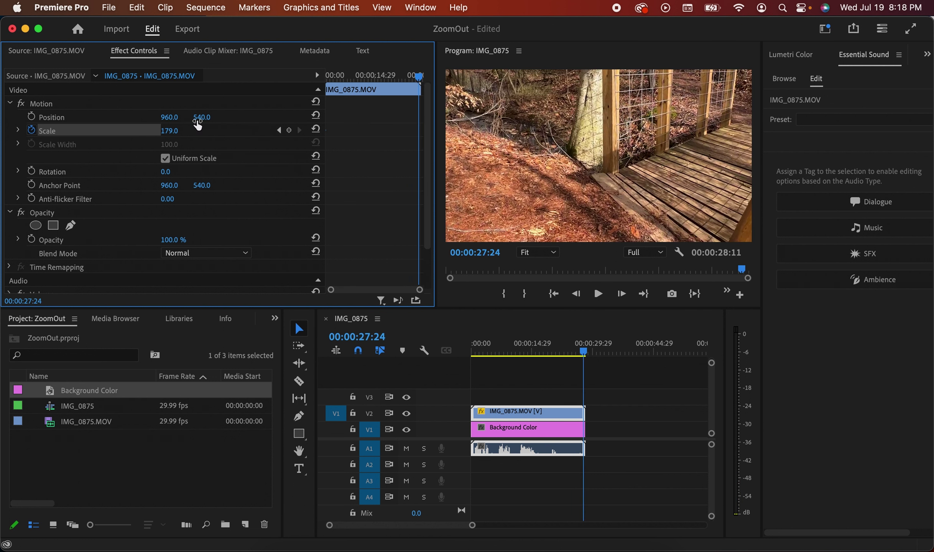
{"action": "left_click_drag", "start_coordinate": [171, 130], "coordinate": [129, 131]}
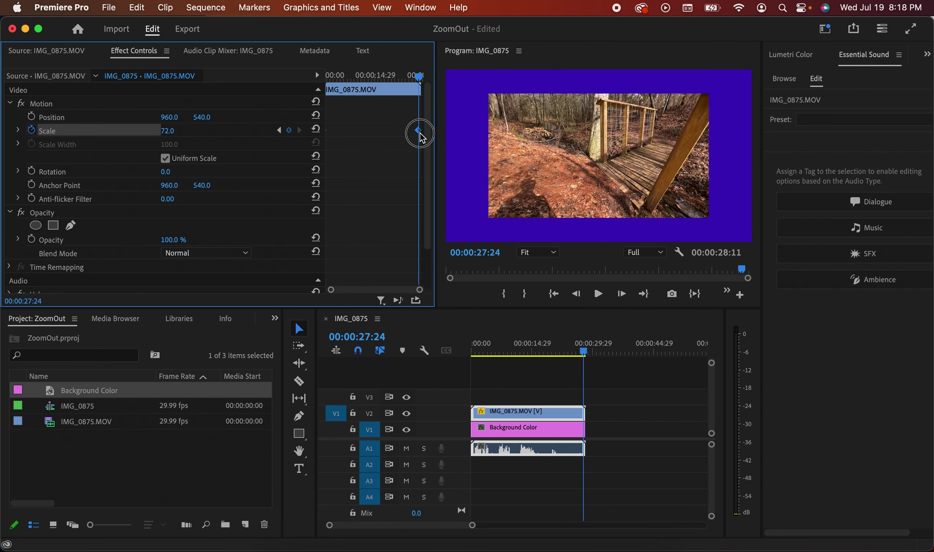
{"action": "left_click_drag", "start_coordinate": [421, 134], "coordinate": [424, 134]}
{"action": "left_click", "coordinate": [327, 75]}
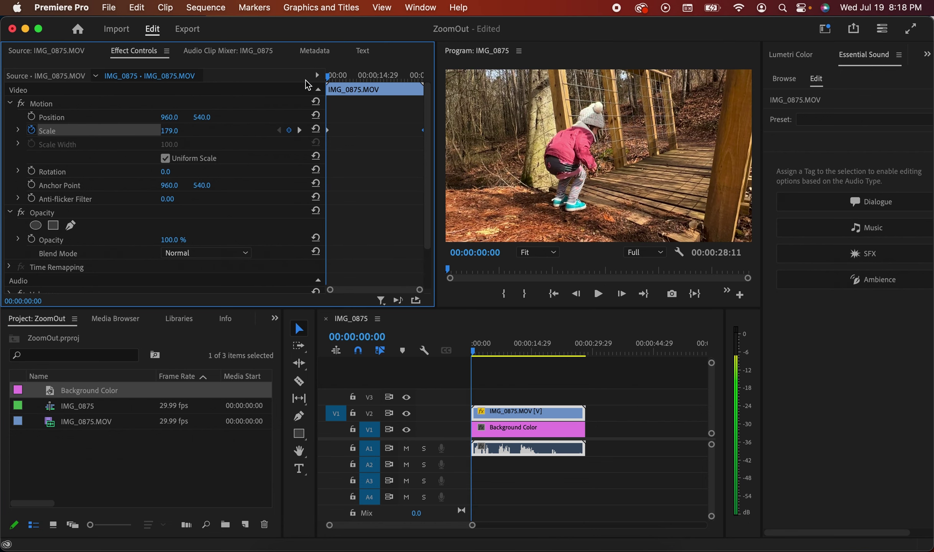
{"action": "key", "text": "space"}
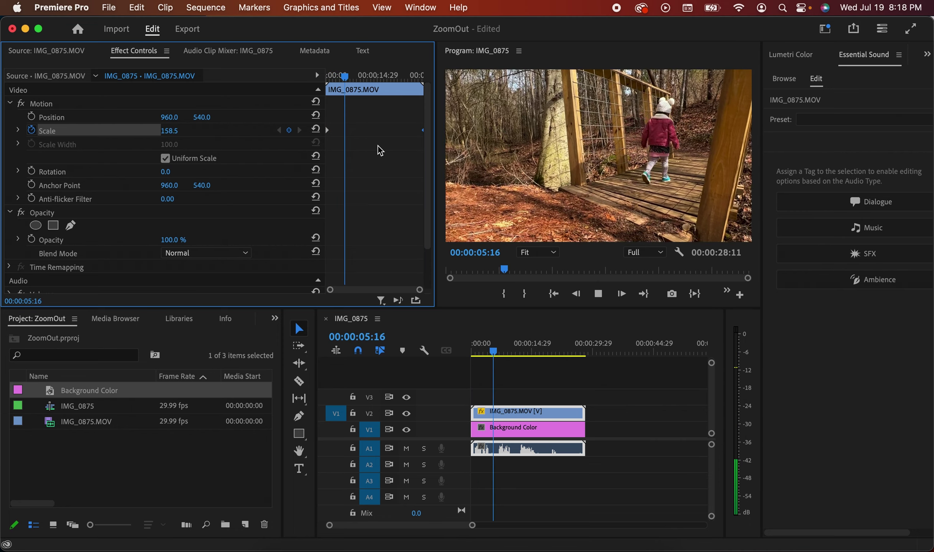
At 00:00:28:00, set the clip's position to 1052, 507 and its rotation to 3°
{"action": "left_click_drag", "start_coordinate": [352, 77], "coordinate": [425, 88]}
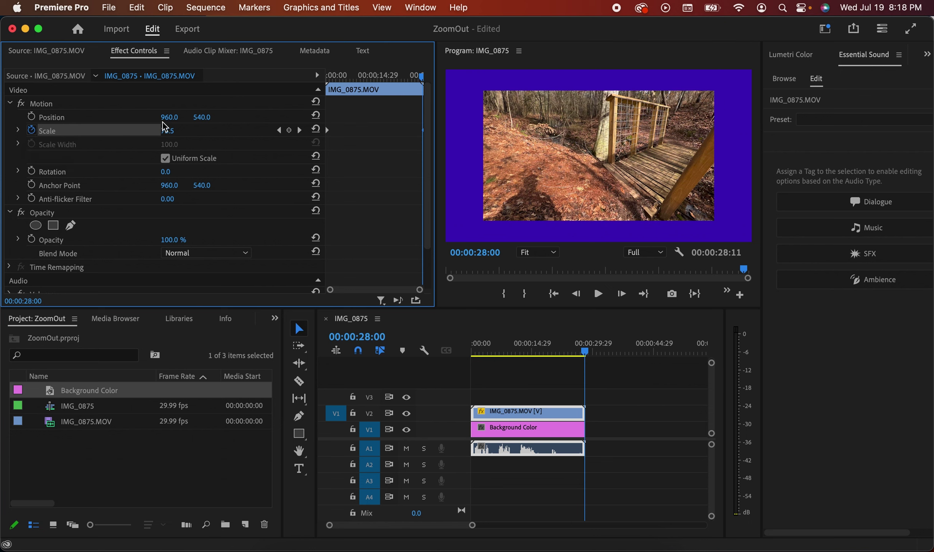
{"action": "left_click_drag", "start_coordinate": [165, 117], "coordinate": [189, 117]}
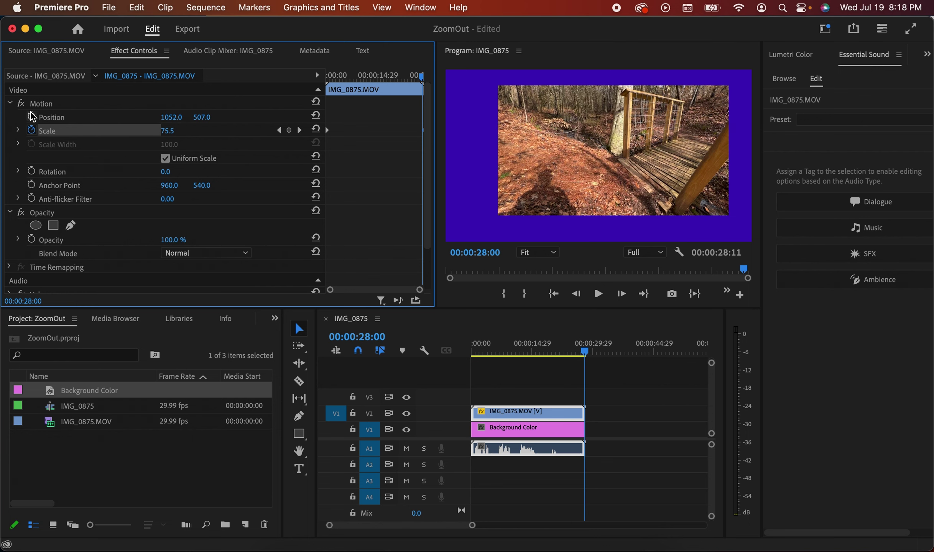
{"action": "mouse_move", "coordinate": [165, 172]}
{"action": "left_mouse_down"}
{"action": "mouse_move", "coordinate": [175, 172]}
{"action": "mouse_move", "coordinate": [166, 172]}
{"action": "left_mouse_up"}
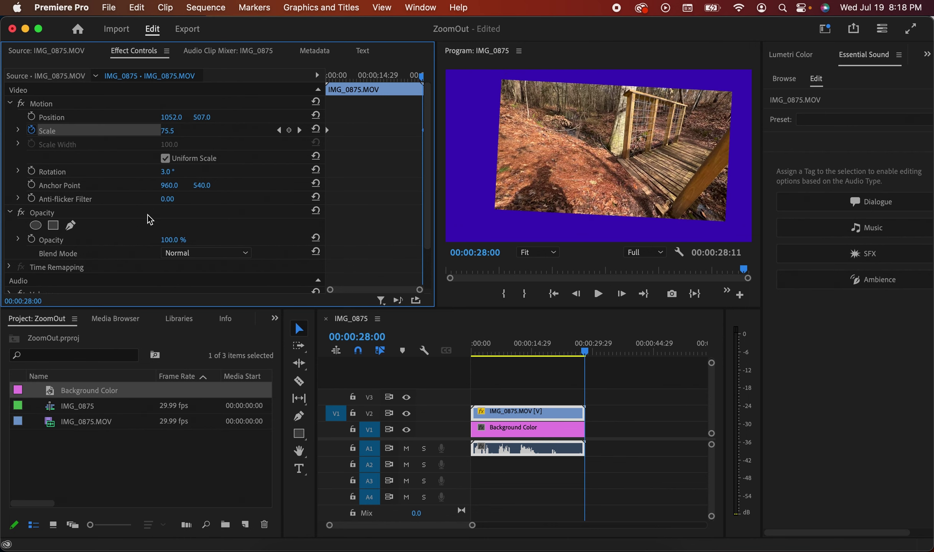